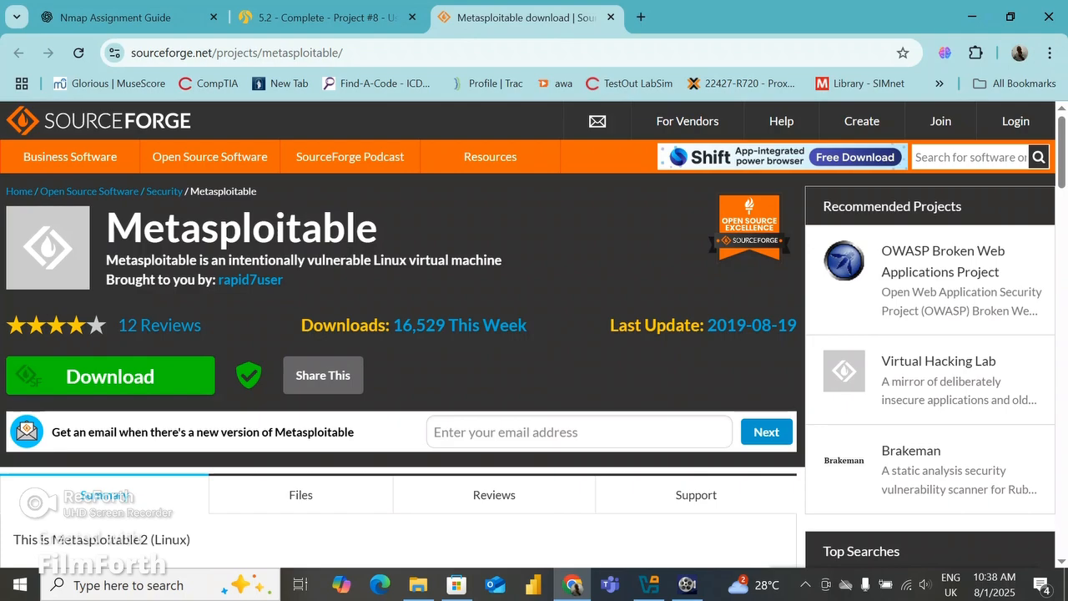
Read the Metasploitable project description on its SourceForge page
{"action": "scroll", "coordinate": [534, 350], "scroll_direction": "down", "scroll_amount": 5}
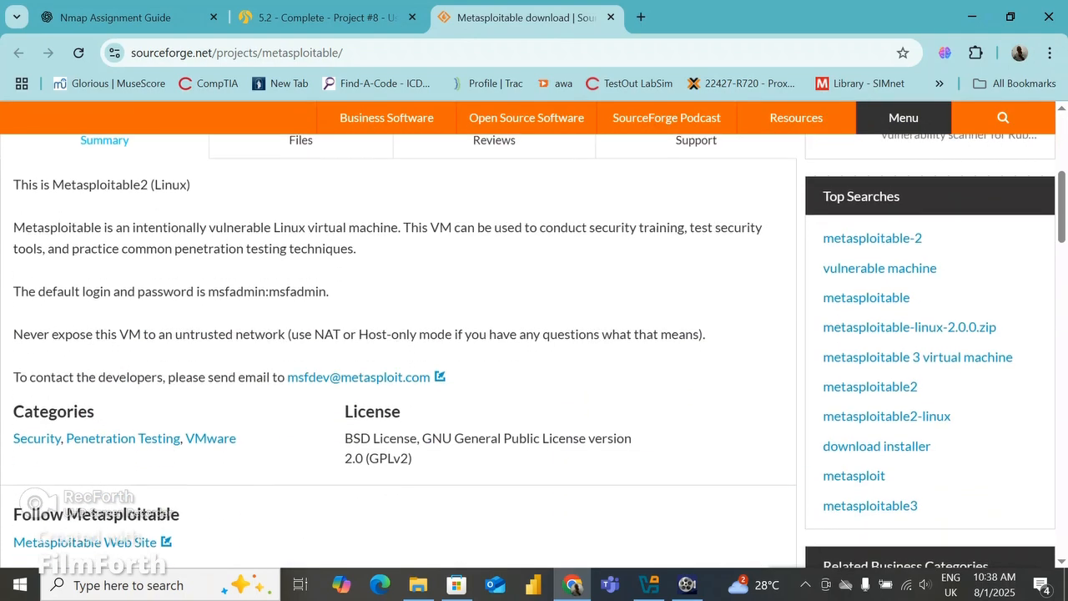
{"action": "scroll", "coordinate": [534, 333], "scroll_direction": "down", "scroll_amount": 2}
{"action": "scroll", "coordinate": [534, 334], "scroll_direction": "up", "scroll_amount": 10}
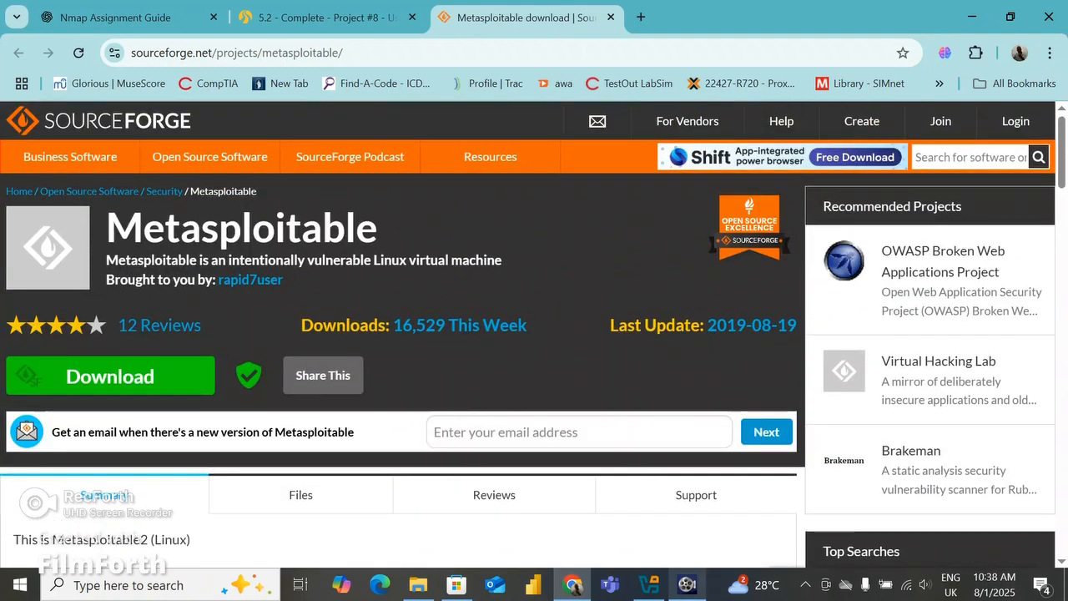
Switch to Oracle VirtualBox Manager and begin a new virtual machine named Exploitable
{"action": "left_click", "coordinate": [649, 584]}
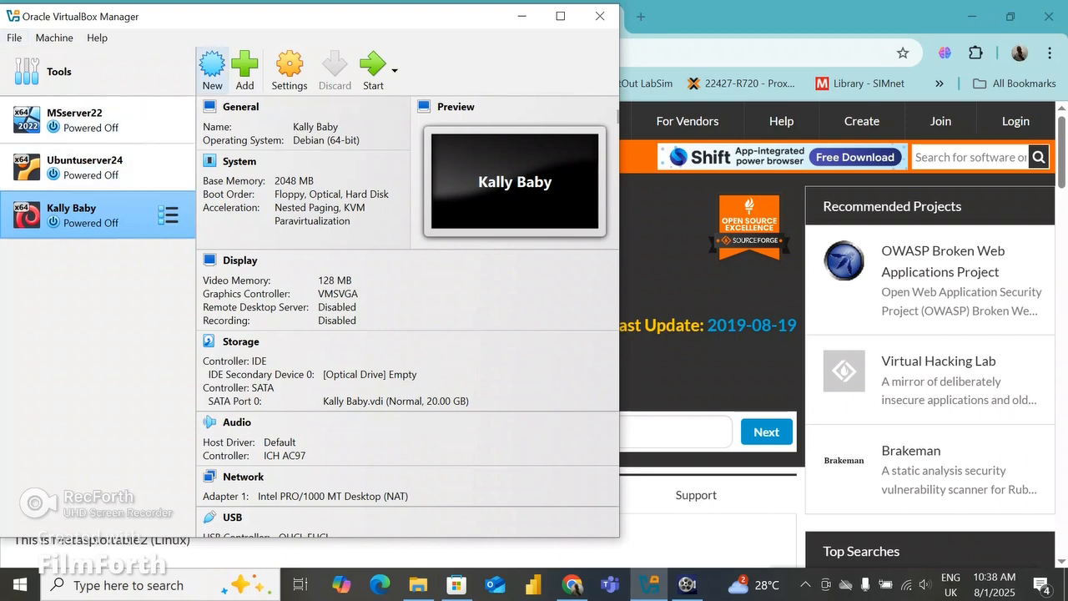
{"action": "left_click", "coordinate": [212, 68]}
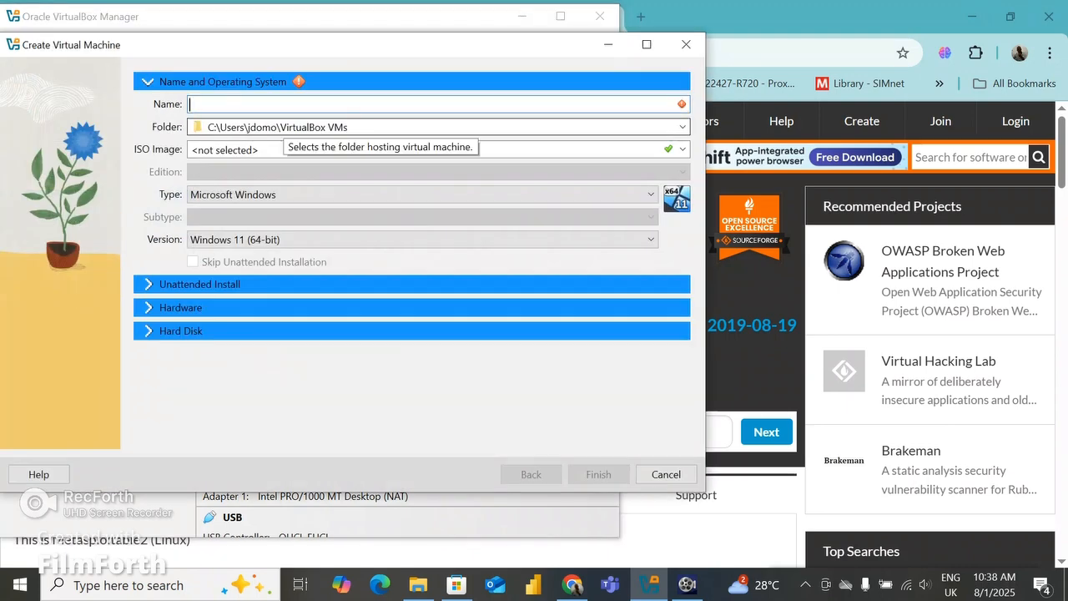
{"action": "type", "text": "Expl"}
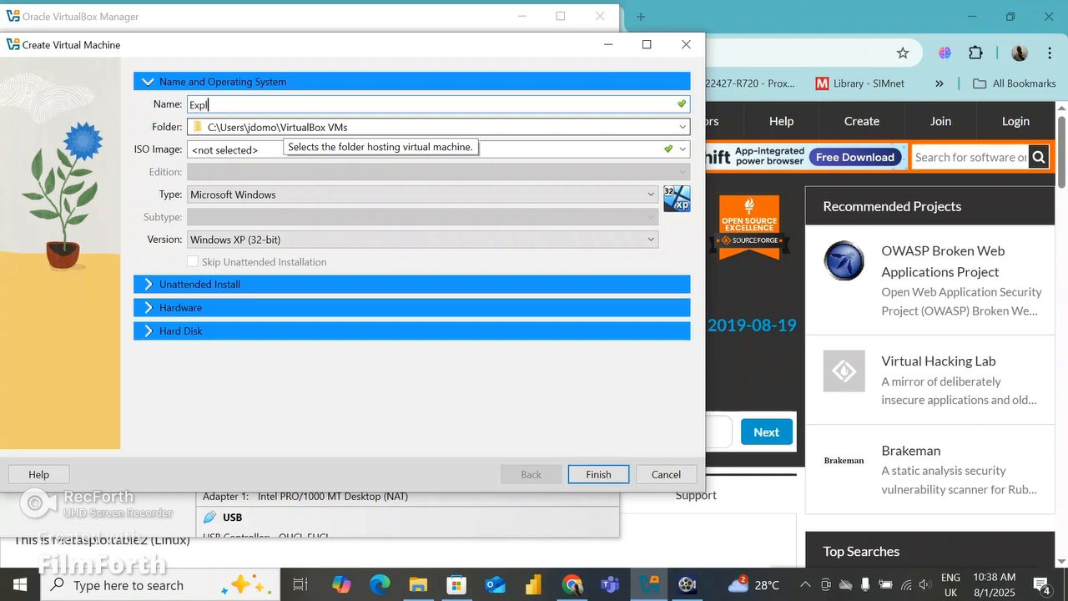
{"action": "type", "text": "oitable"}
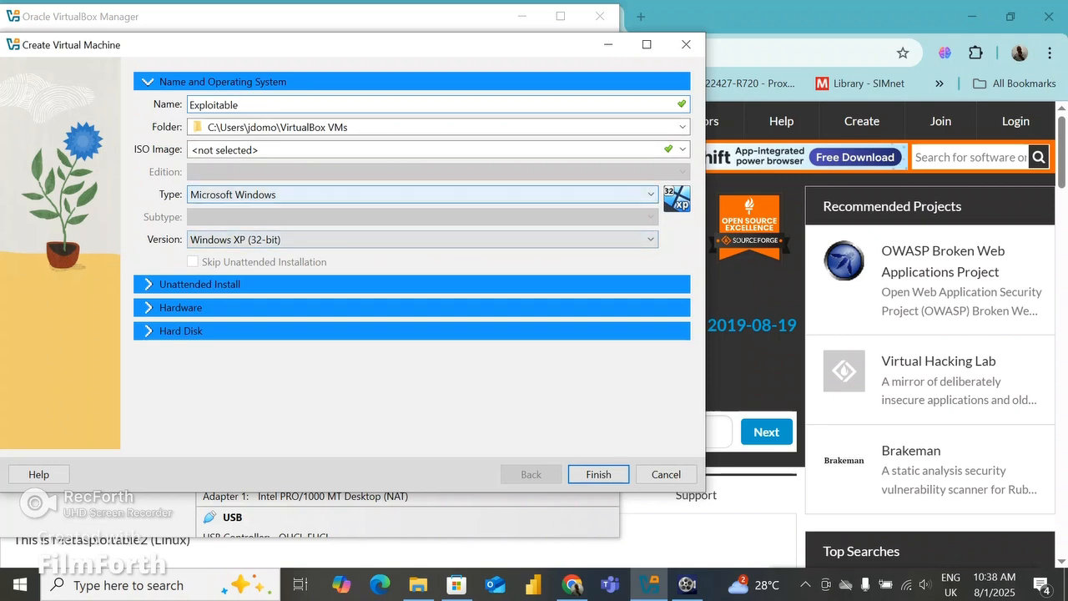
Set the new virtual machine's operating system type to Linux and its version to Oracle Linux (64-bit)
{"action": "left_click", "coordinate": [422, 194]}
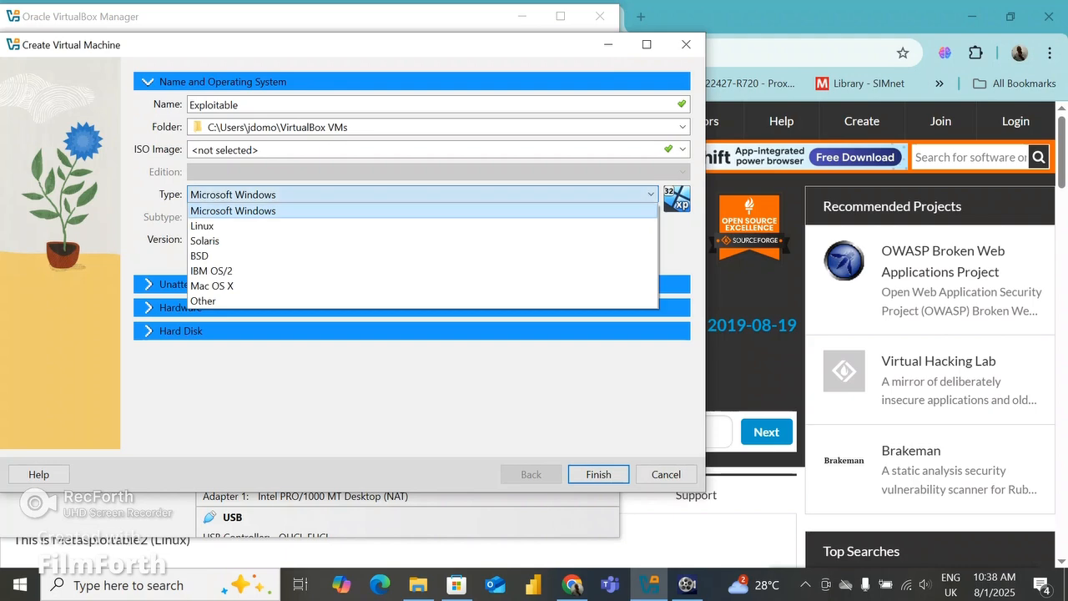
{"action": "left_click", "coordinate": [422, 226]}
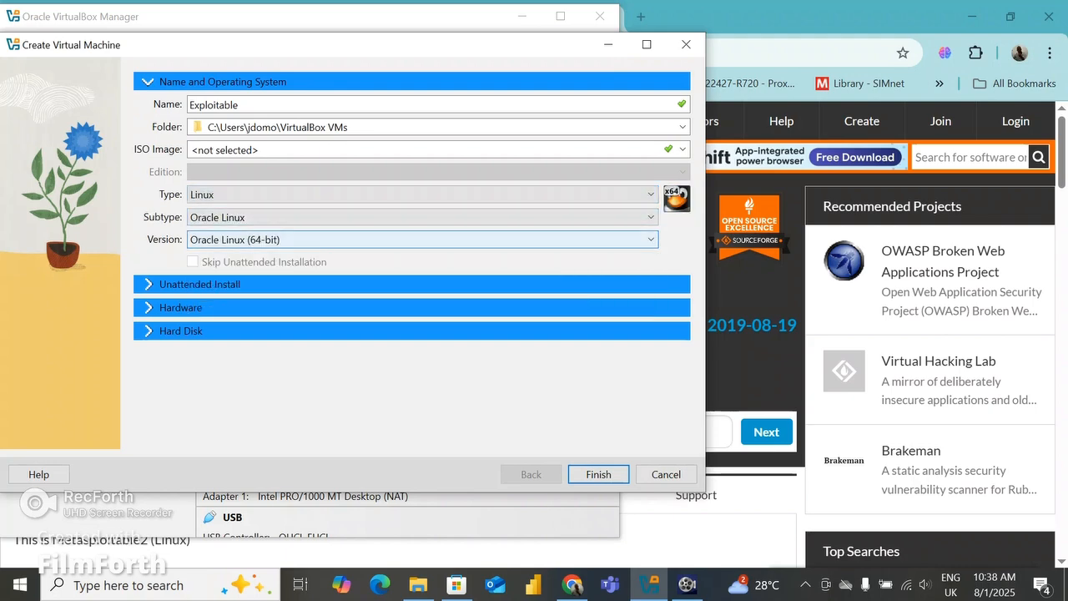
{"action": "left_click", "coordinate": [422, 240]}
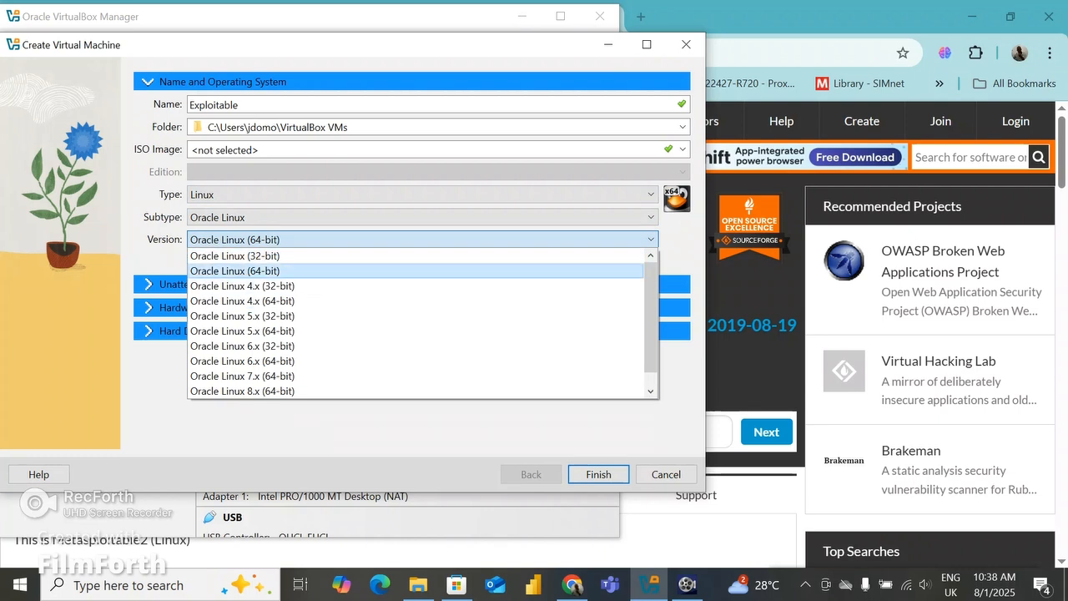
{"action": "left_click", "coordinate": [415, 271]}
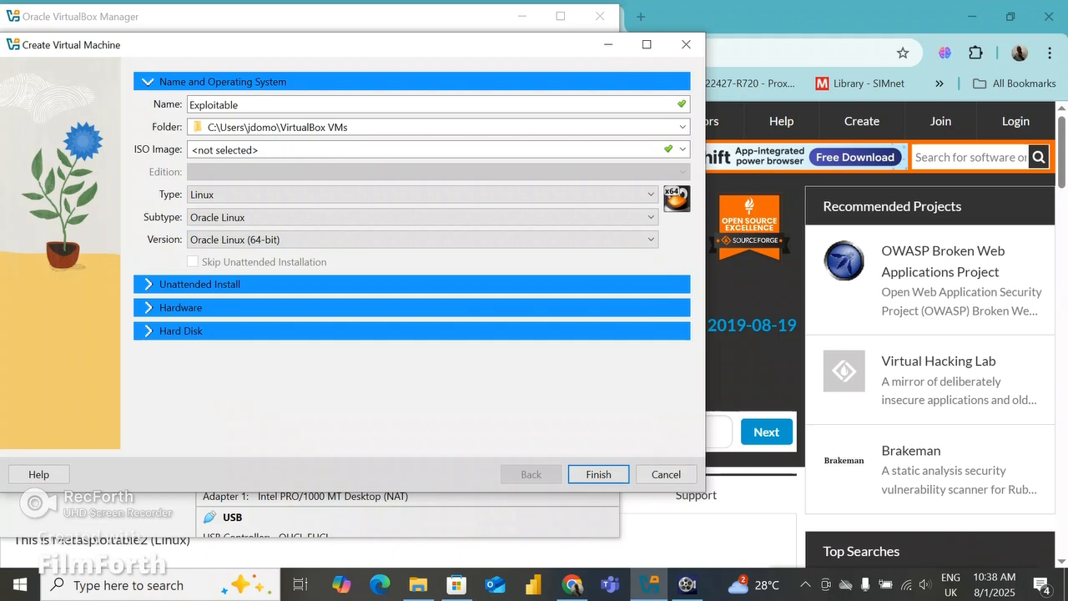
Review the hardware and unattended install settings, and set the hard disk to use an existing virtual hard disk file
{"action": "left_click", "coordinate": [181, 331]}
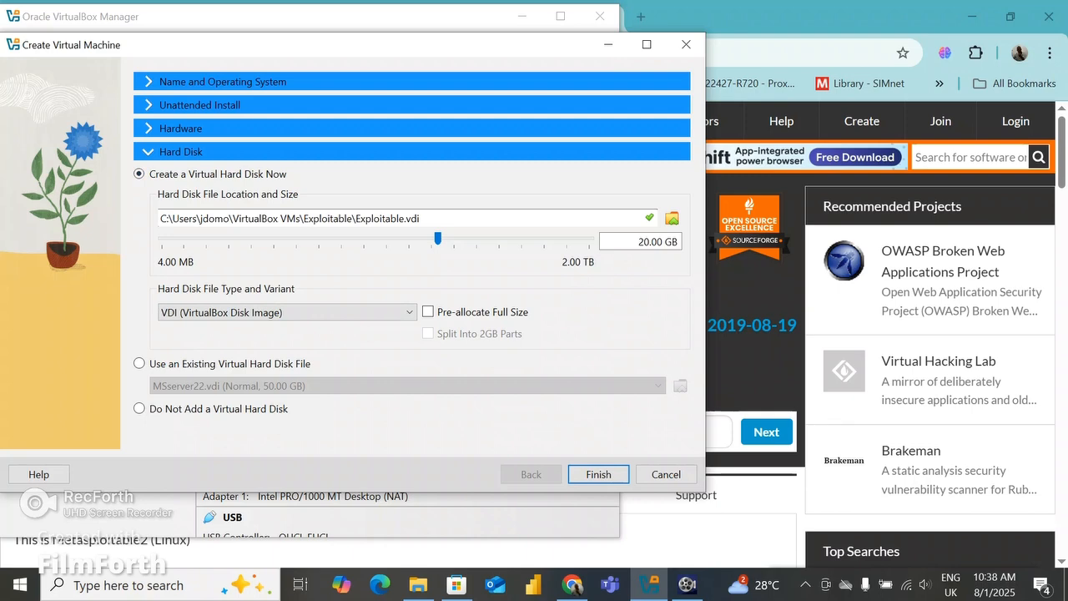
{"action": "left_click", "coordinate": [181, 129]}
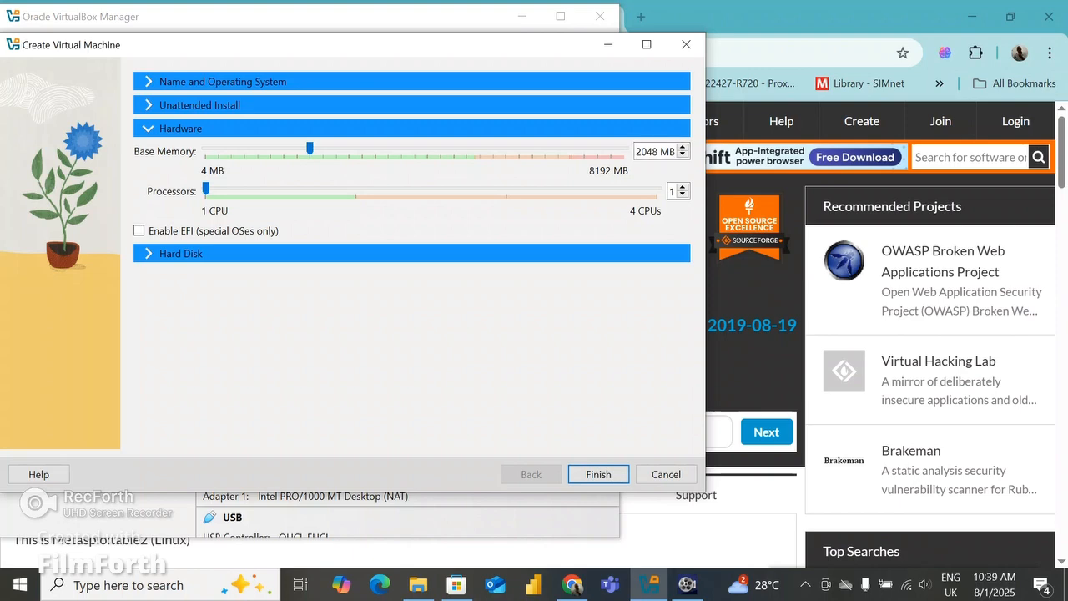
{"action": "left_click", "coordinate": [199, 105]}
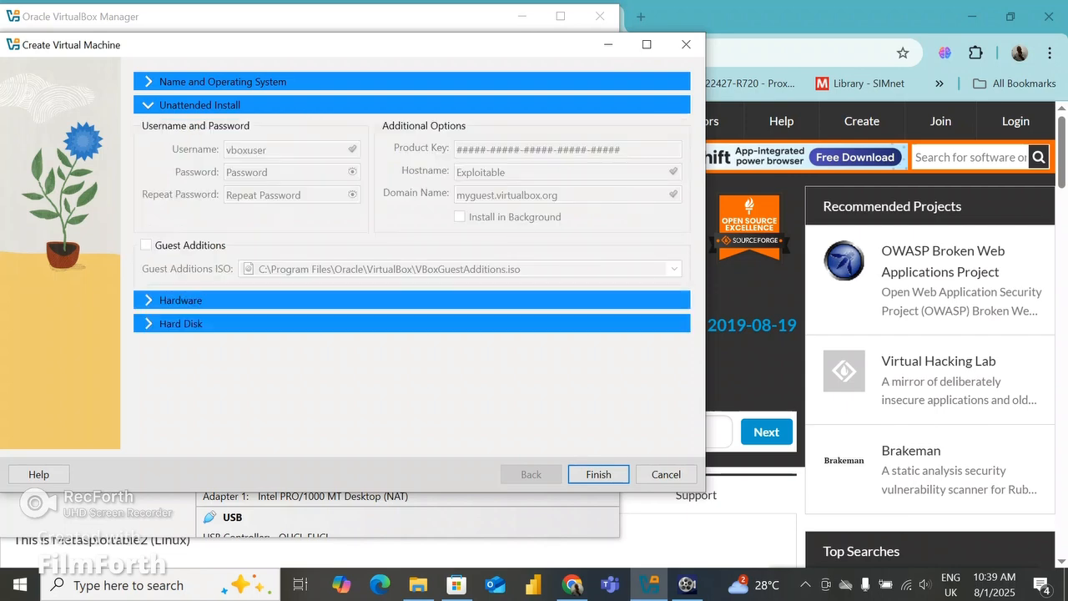
{"action": "left_click", "coordinate": [181, 323]}
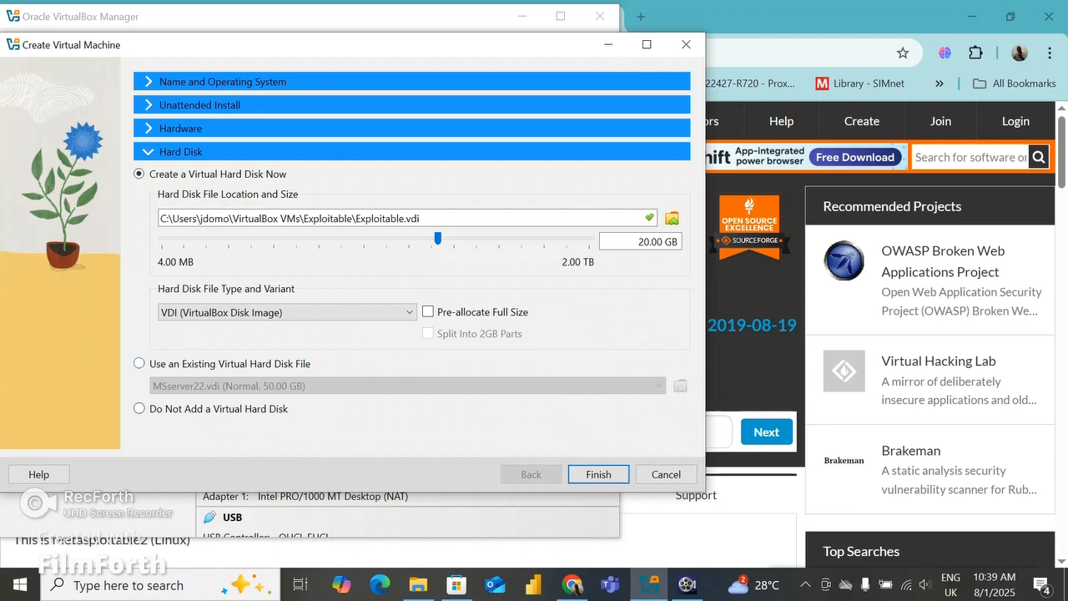
{"action": "left_click", "coordinate": [139, 364]}
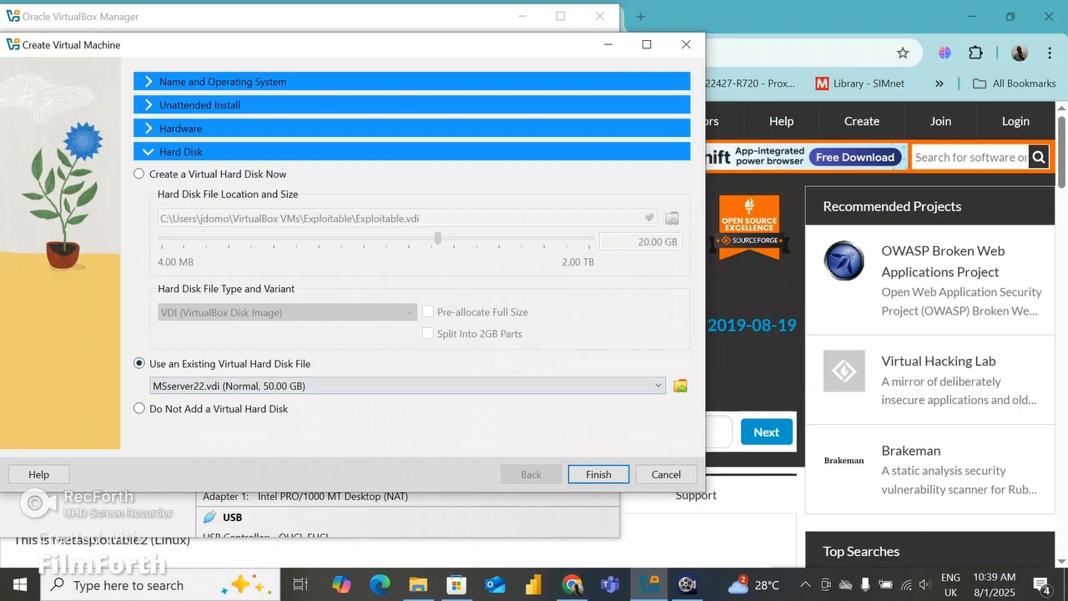
Add Metasploitable.vmdk from the Metasploitable2-Linux folder under TESTOUT SECURITY\metasploitable-linux-2.0.0 and choose it as the virtual machine's hard disk
{"action": "left_click", "coordinate": [680, 385]}
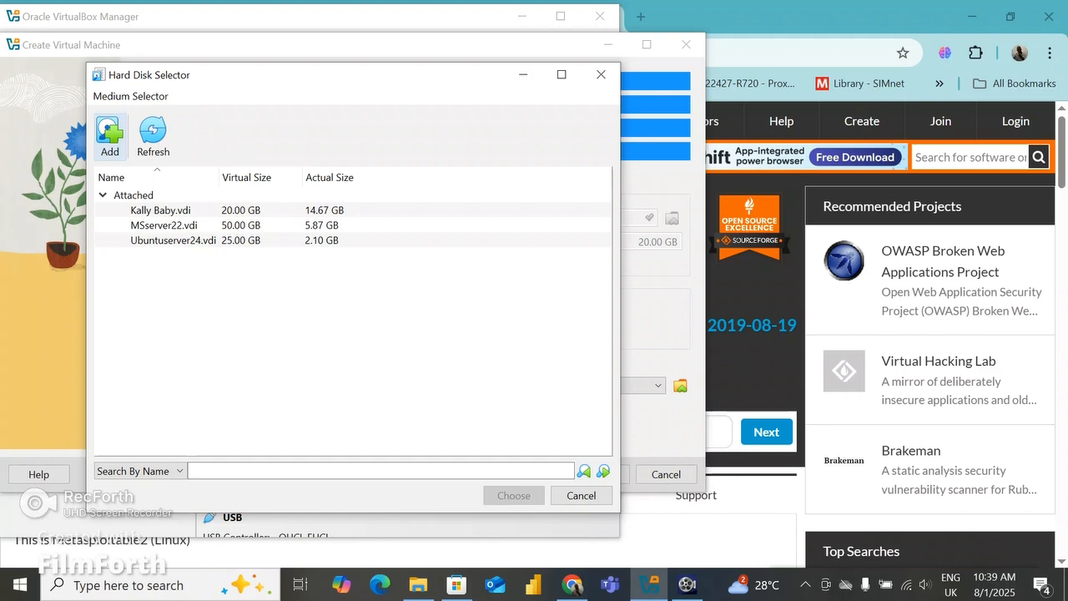
{"action": "left_click", "coordinate": [109, 133]}
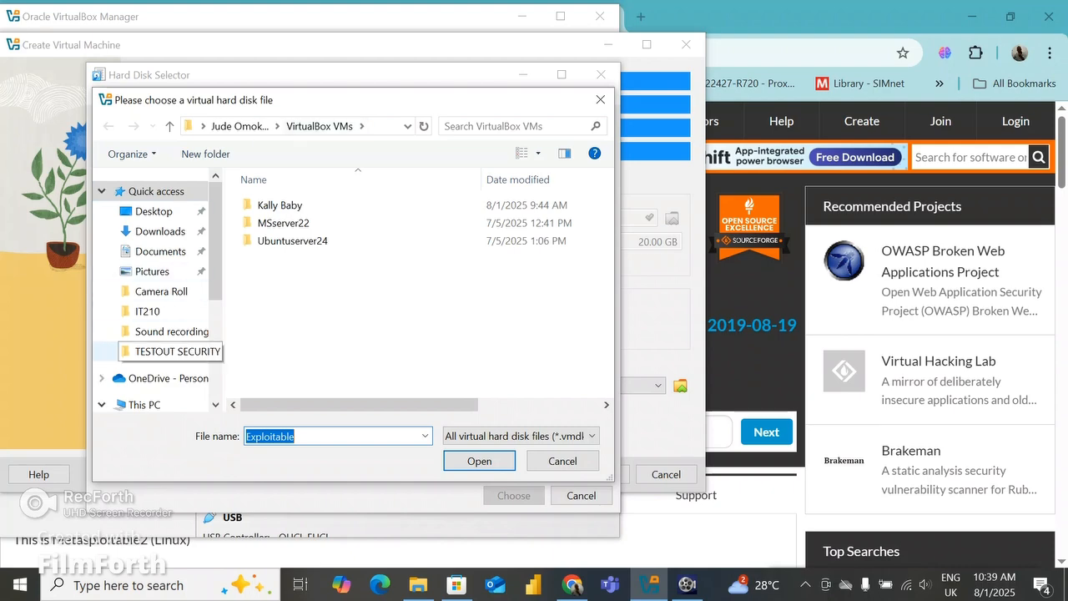
{"action": "left_click", "coordinate": [171, 351]}
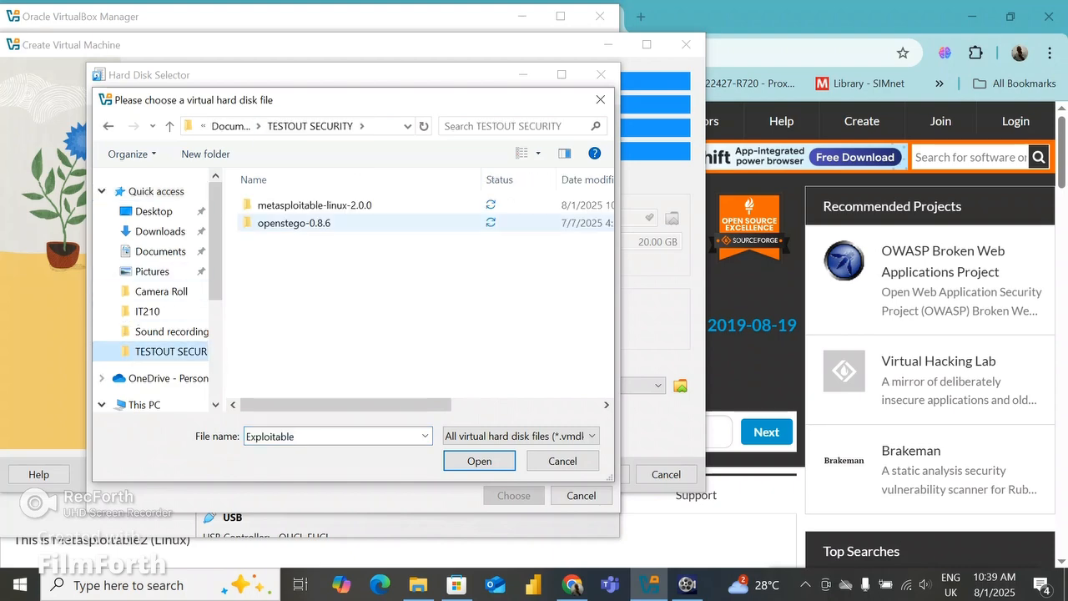
{"action": "double_click", "coordinate": [314, 204]}
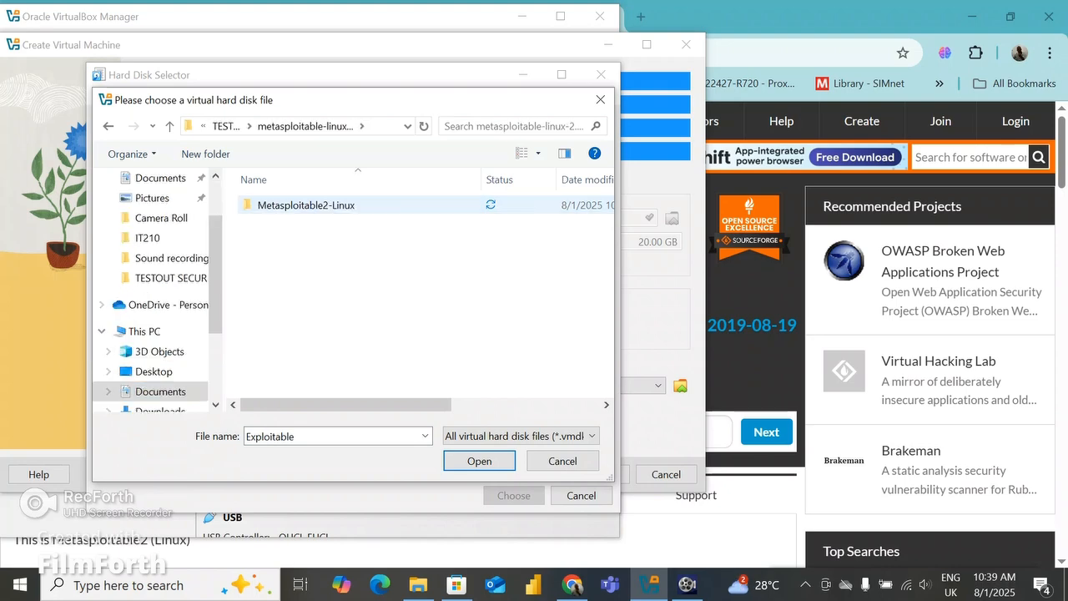
{"action": "double_click", "coordinate": [314, 204]}
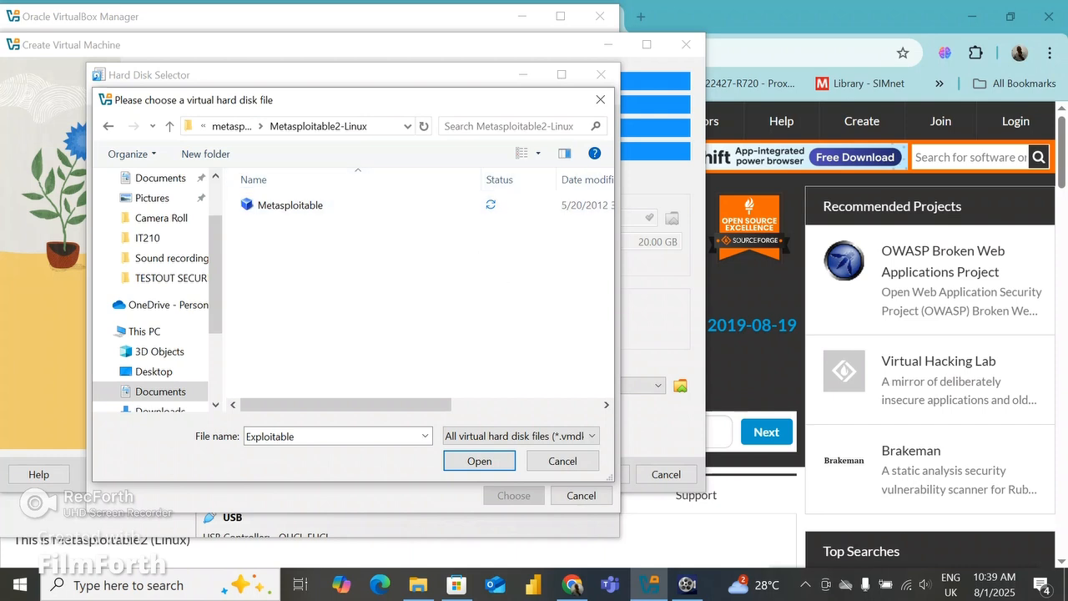
{"action": "left_click_drag", "start_coordinate": [615, 239], "coordinate": [721, 248]}
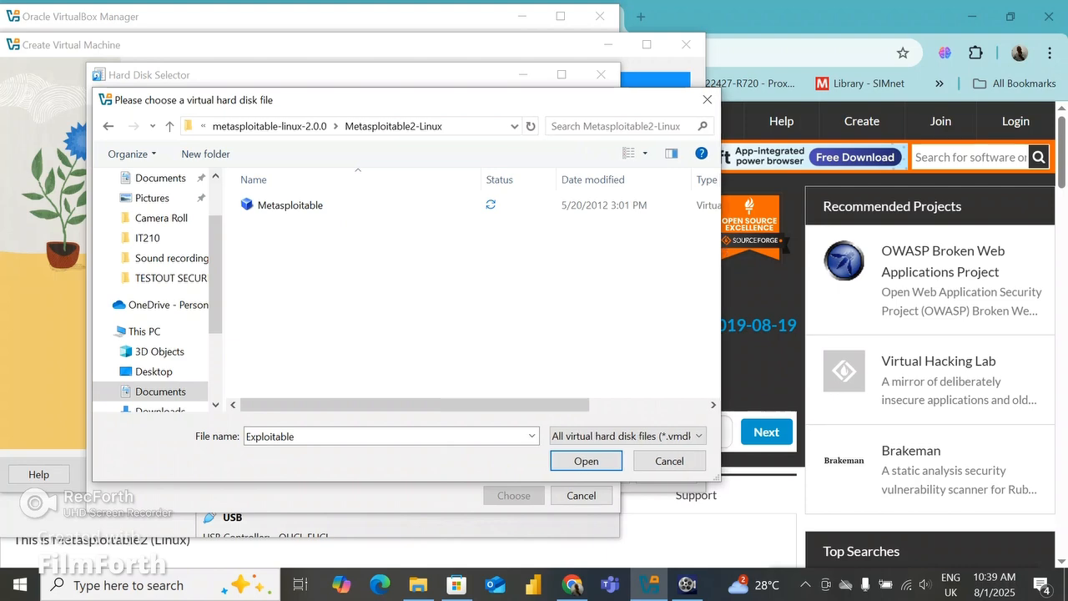
{"action": "double_click", "coordinate": [290, 204]}
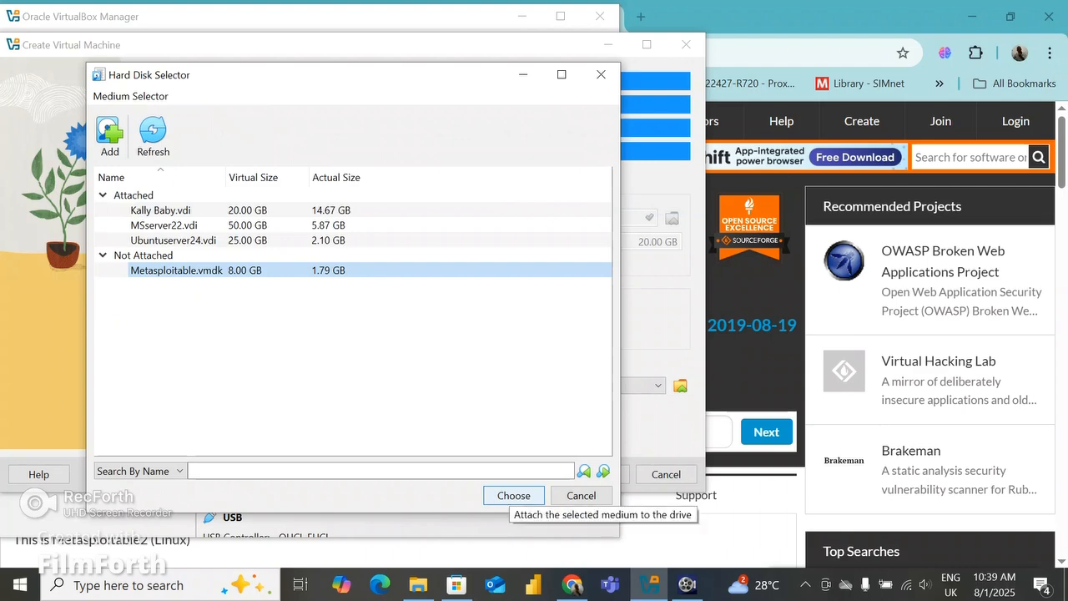
{"action": "left_click", "coordinate": [513, 495]}
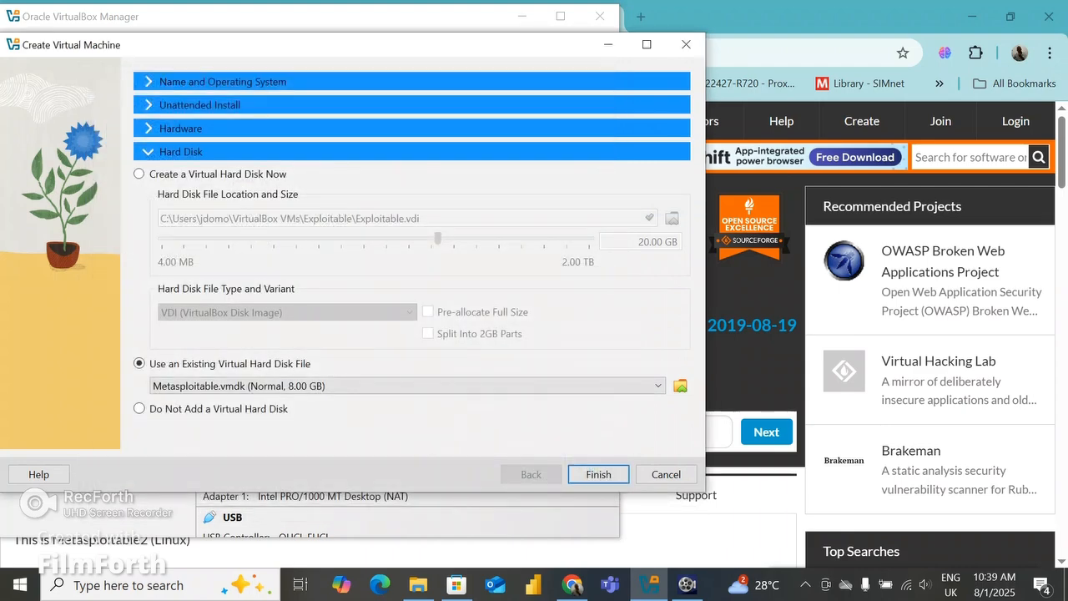
Finish creating the Exploitable virtual machine and start it in a maximized window
{"action": "left_click", "coordinate": [598, 474]}
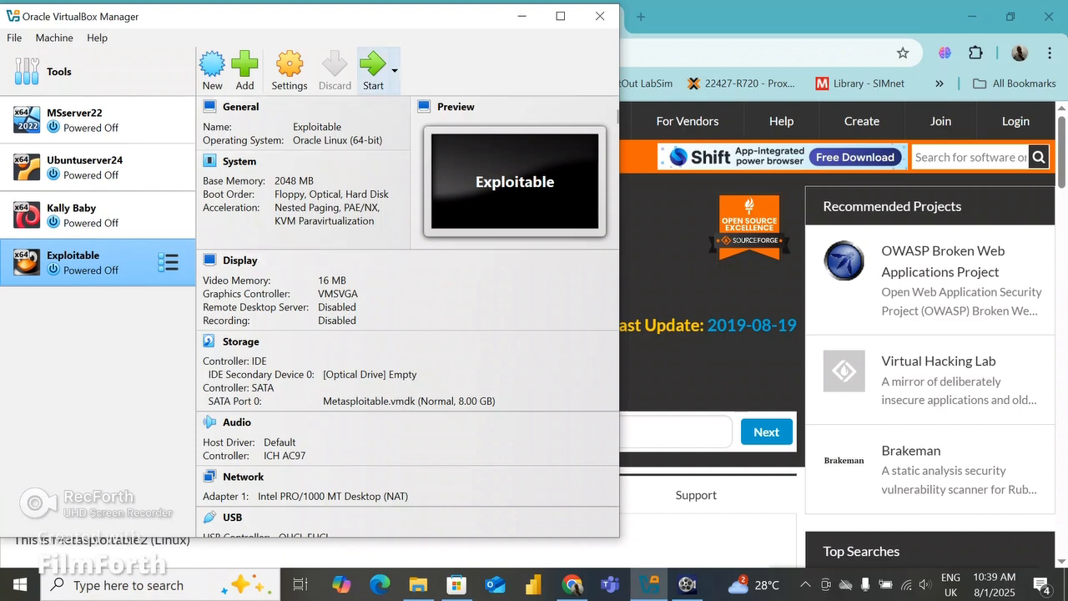
{"action": "left_click", "coordinate": [373, 71]}
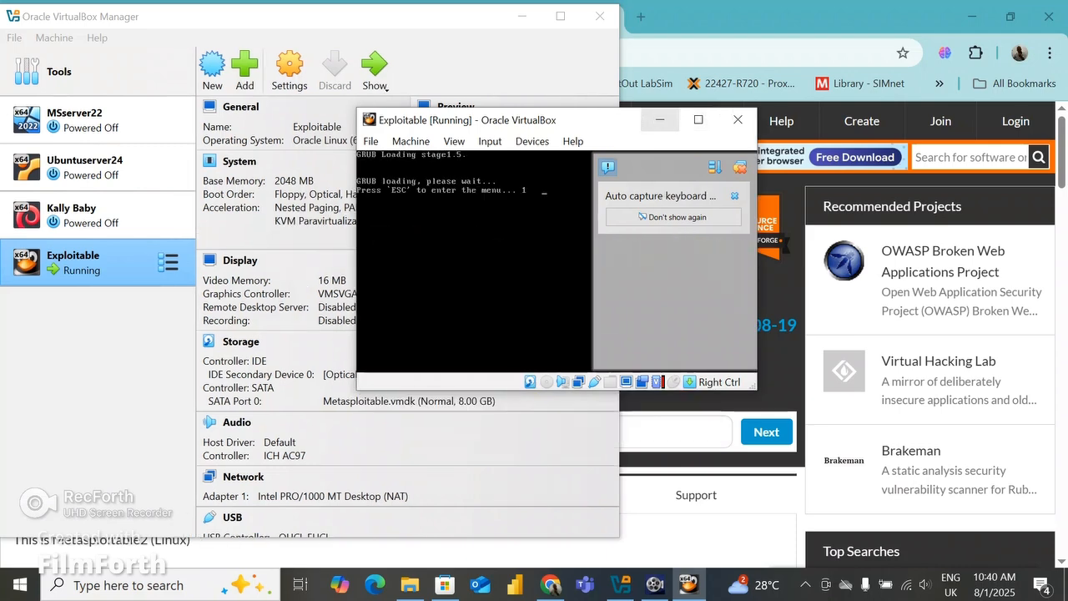
{"action": "left_click", "coordinate": [699, 119]}
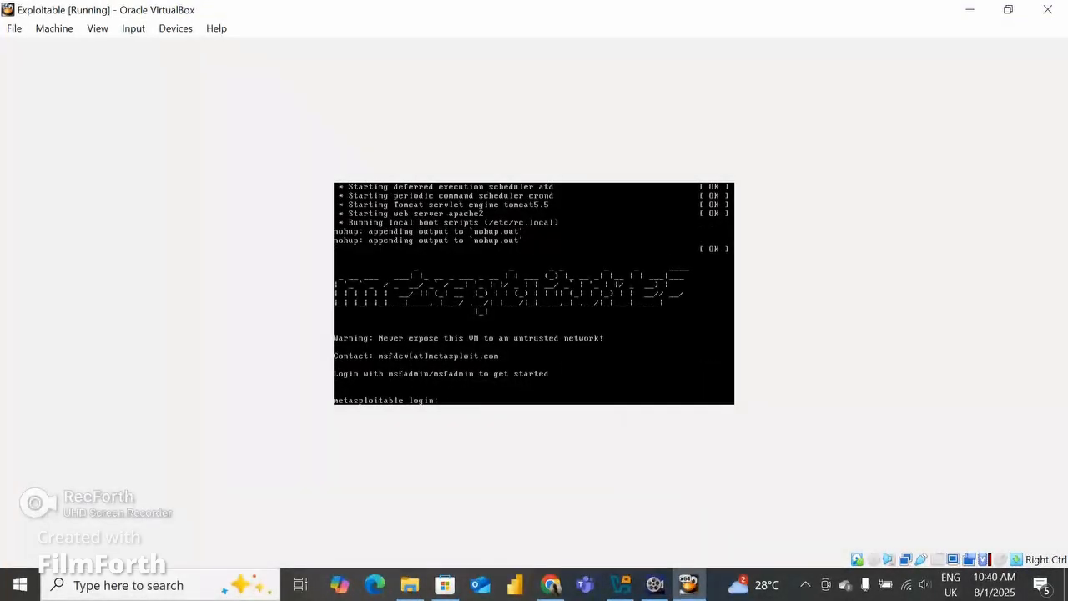
Switch to the Metasploitable page in the browser and look up the default login credentials
{"action": "left_click", "coordinate": [620, 585]}
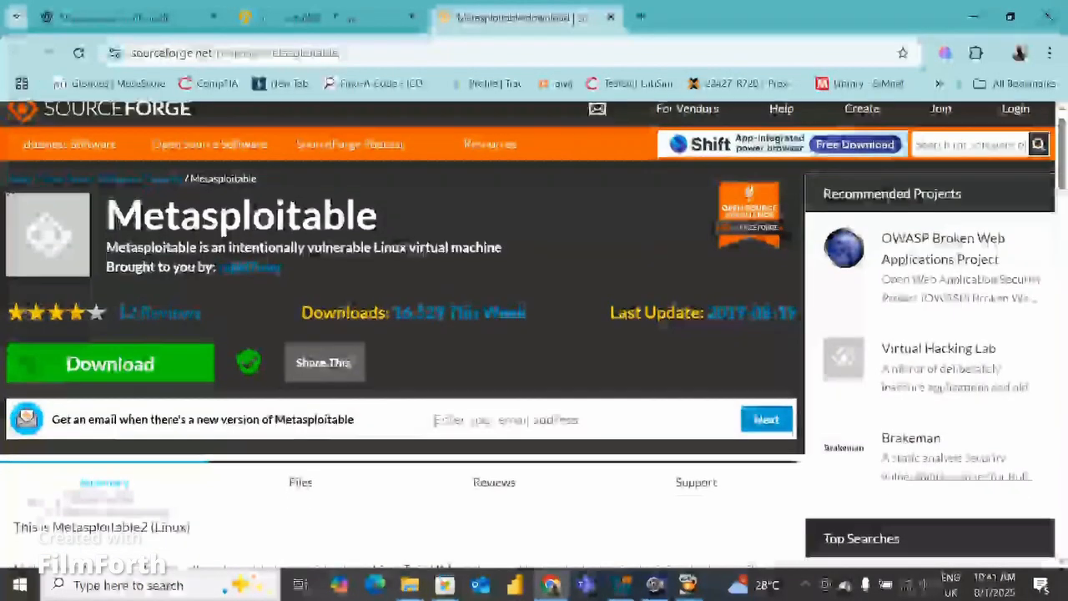
{"action": "scroll", "coordinate": [400, 333], "scroll_direction": "down", "scroll_amount": 3}
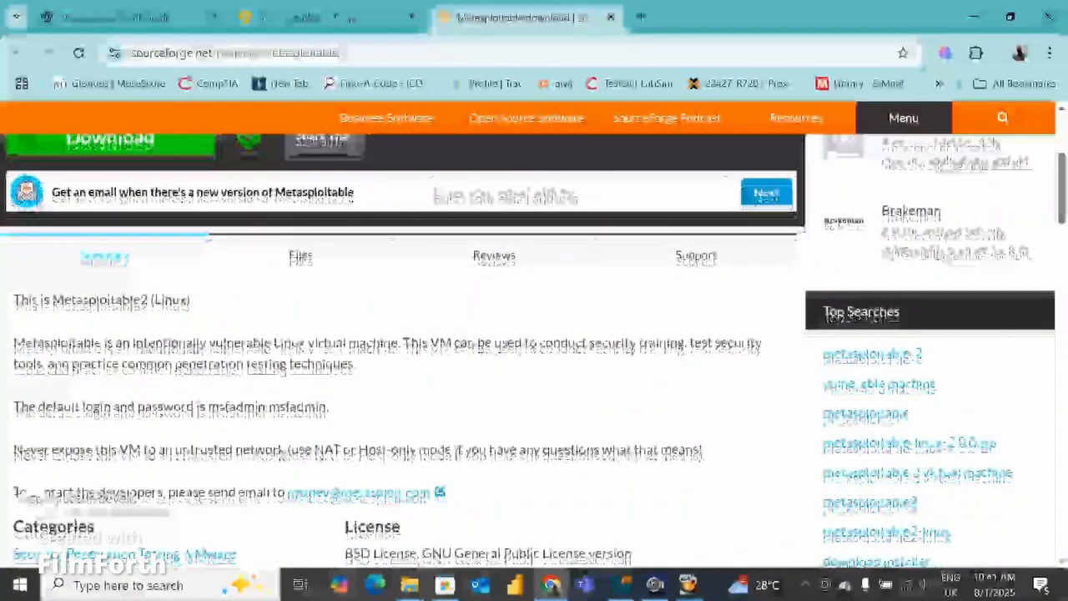
{"action": "left_click_drag", "start_coordinate": [208, 406], "coordinate": [266, 406]}
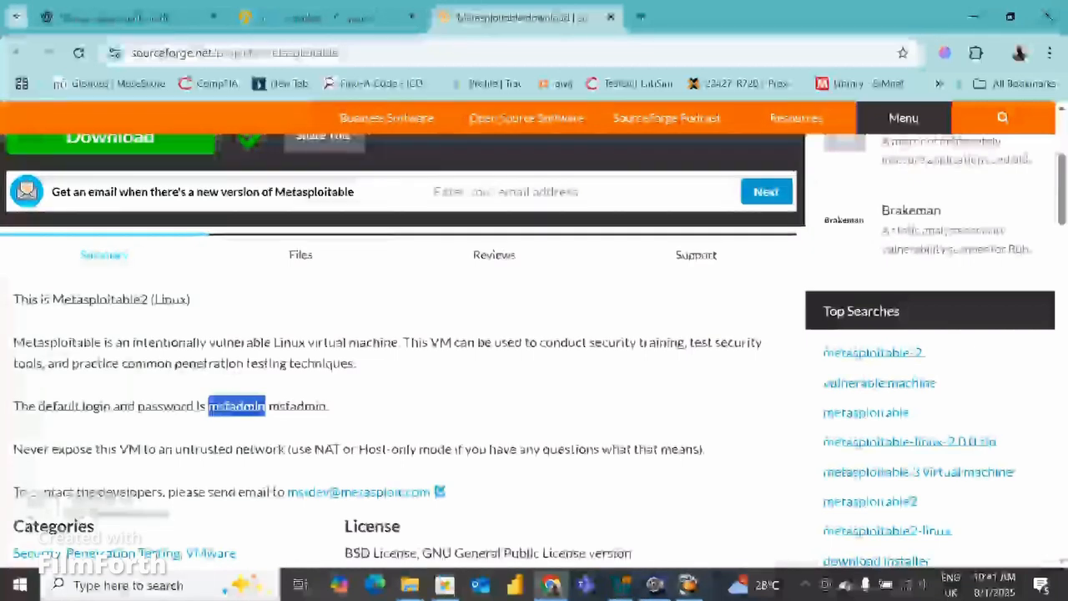
Return to the running Exploitable virtual machine and start entering the username at the metasploitable login prompt
{"action": "left_click", "coordinate": [621, 585]}
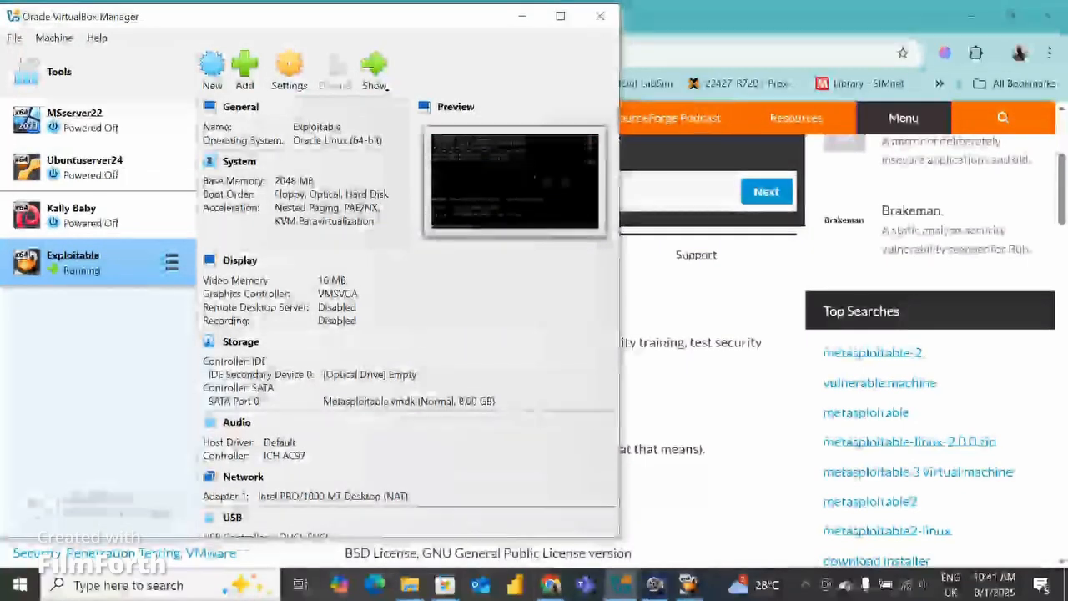
{"action": "left_click", "coordinate": [688, 585]}
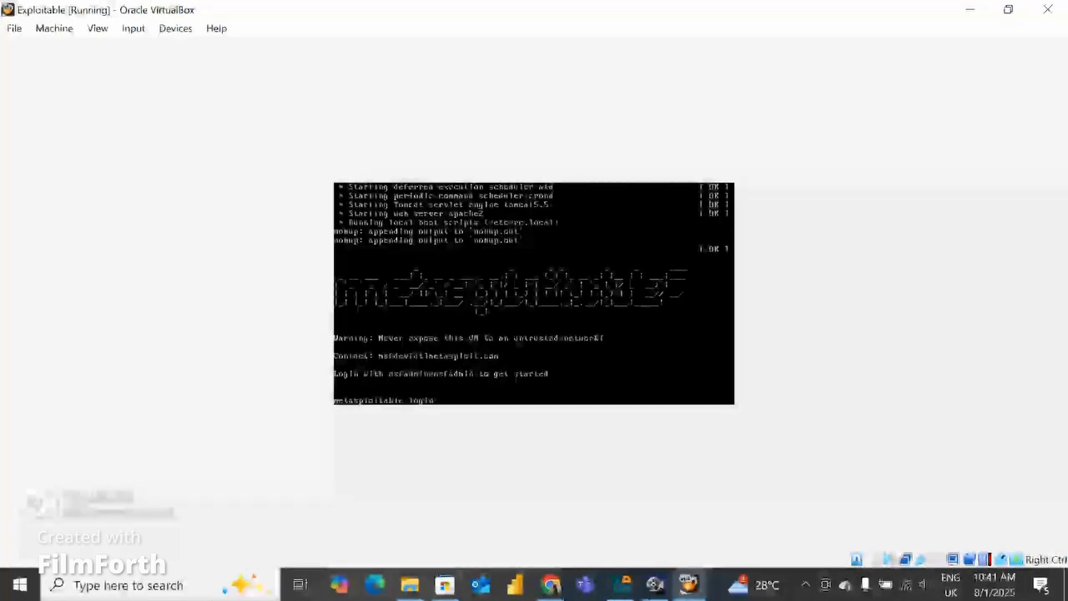
{"action": "type", "text": "m"}
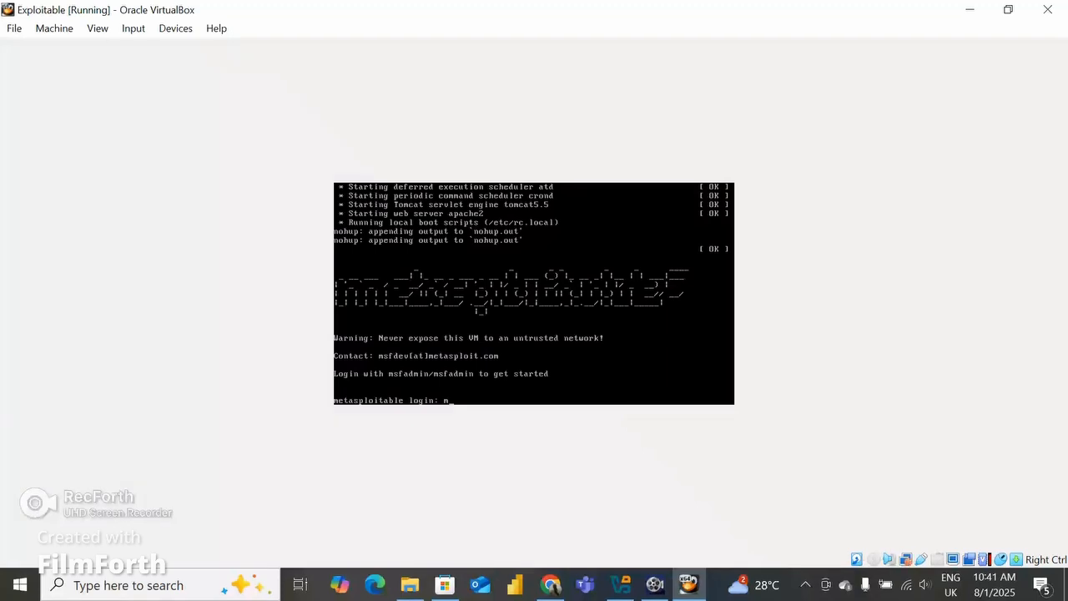
{"action": "key", "text": "BackSpace"}
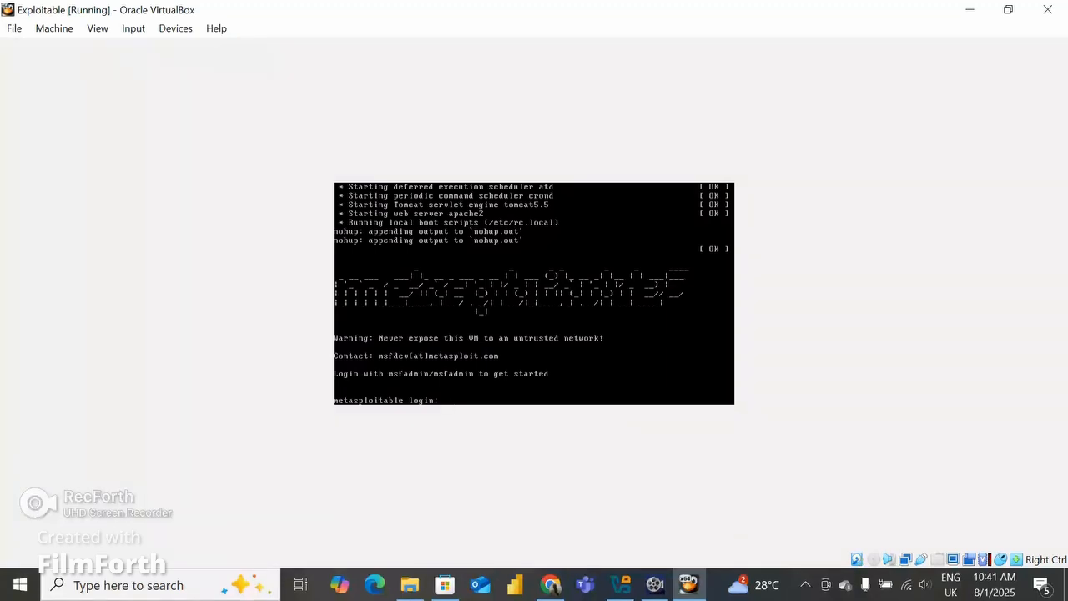